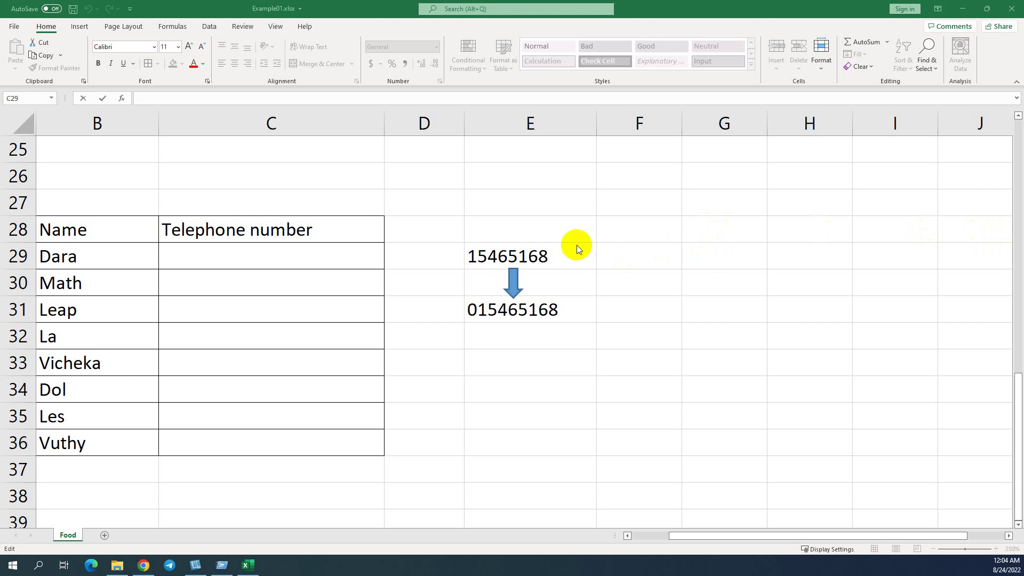
Step: Compare the General-formatted example in E29 with the Text-formatted example in E31
left_click_drag(565, 302, 563, 311)
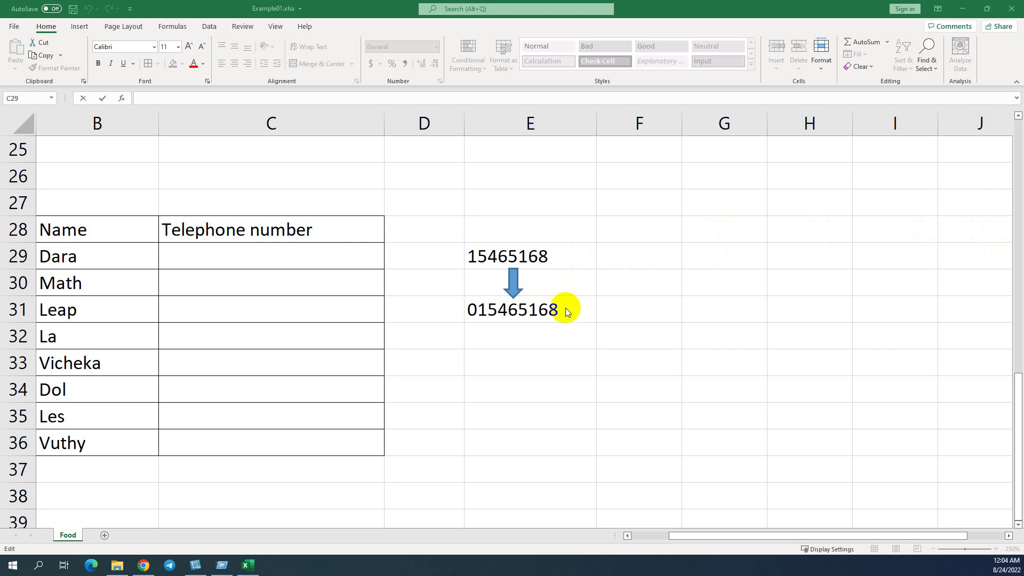
key("Escape")
key("F2")
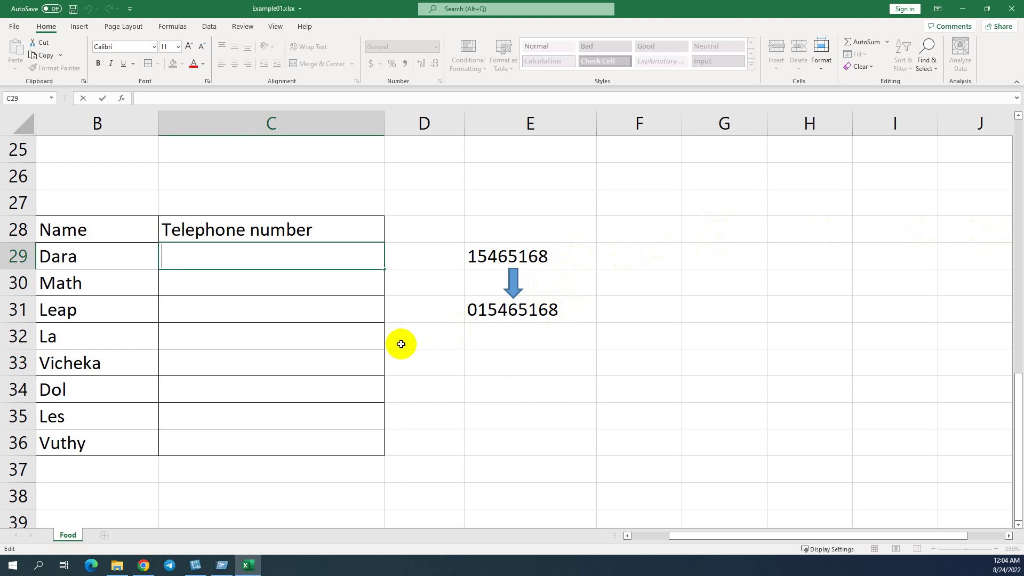
left_click(472, 309)
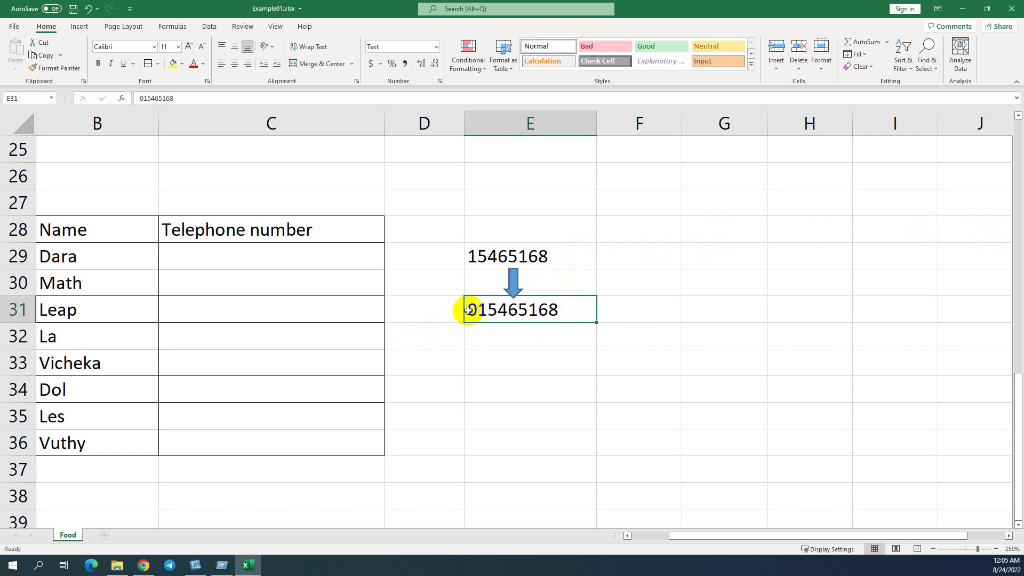
left_click(480, 259)
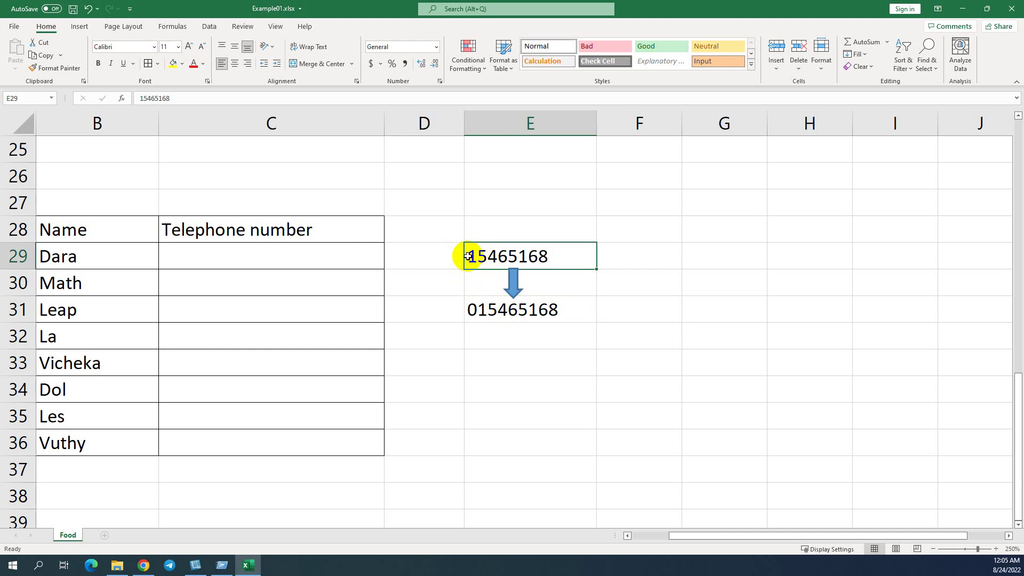
left_click(478, 313)
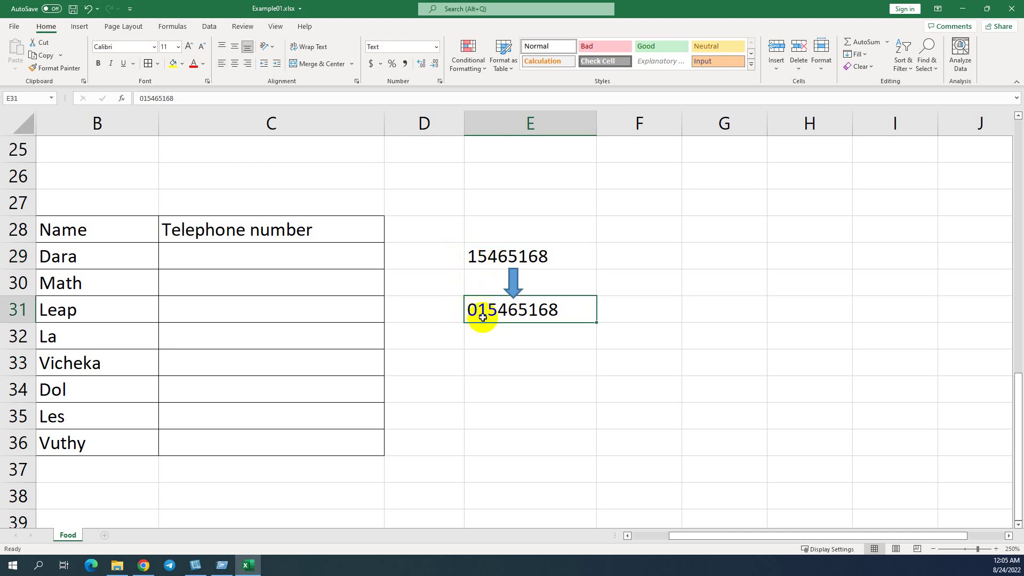
left_click(484, 253)
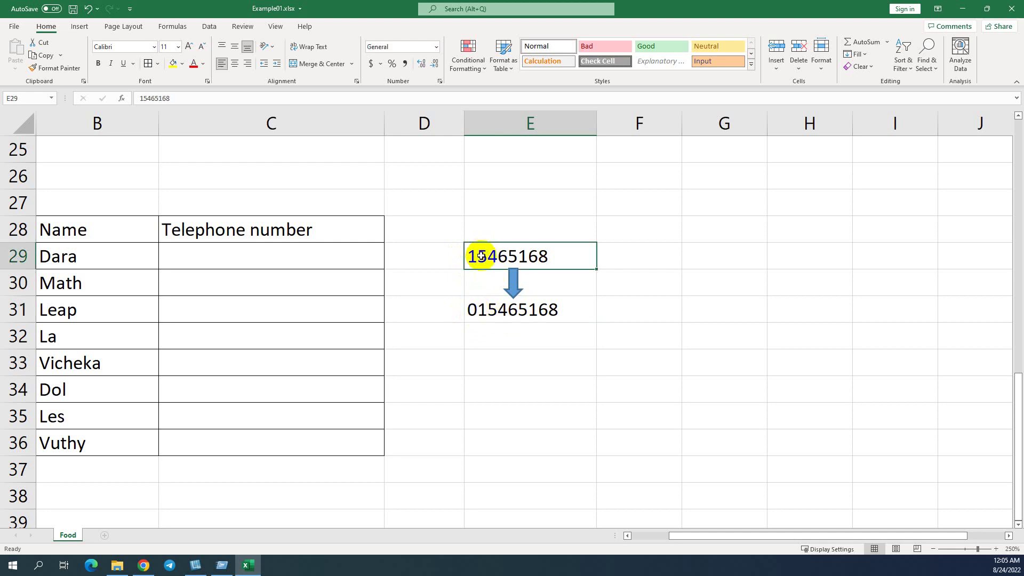
Step: Prefix E29's number with 0, then compare its General format against E31's Text format again
double_click(472, 257)
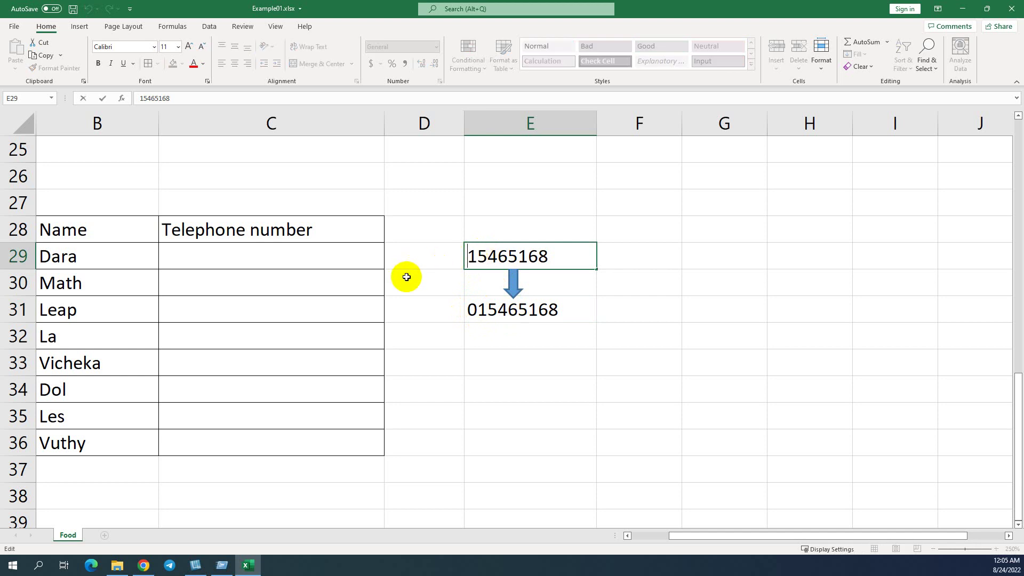
type("0")
left_click_drag(496, 258, 511, 264)
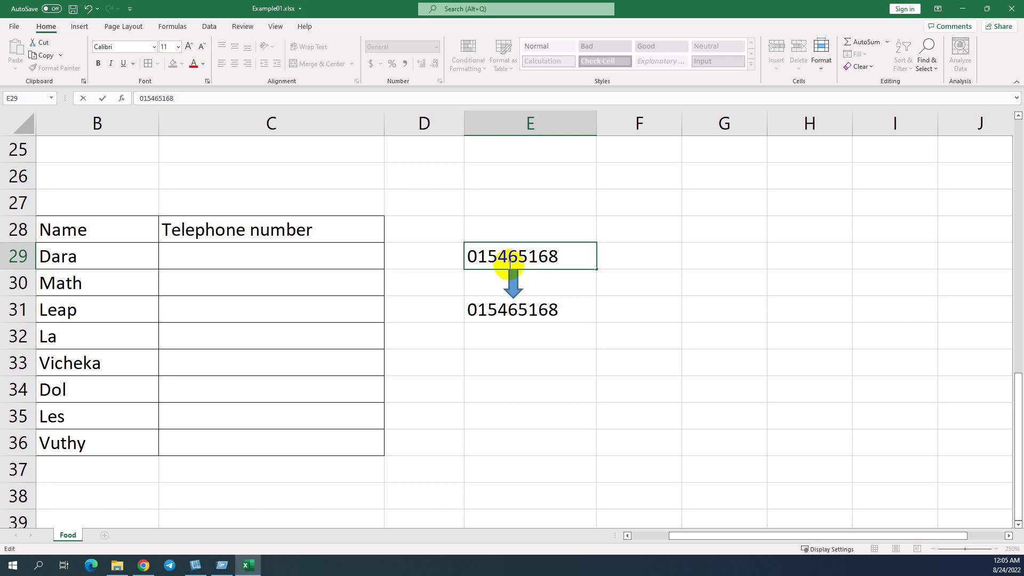
key("Return")
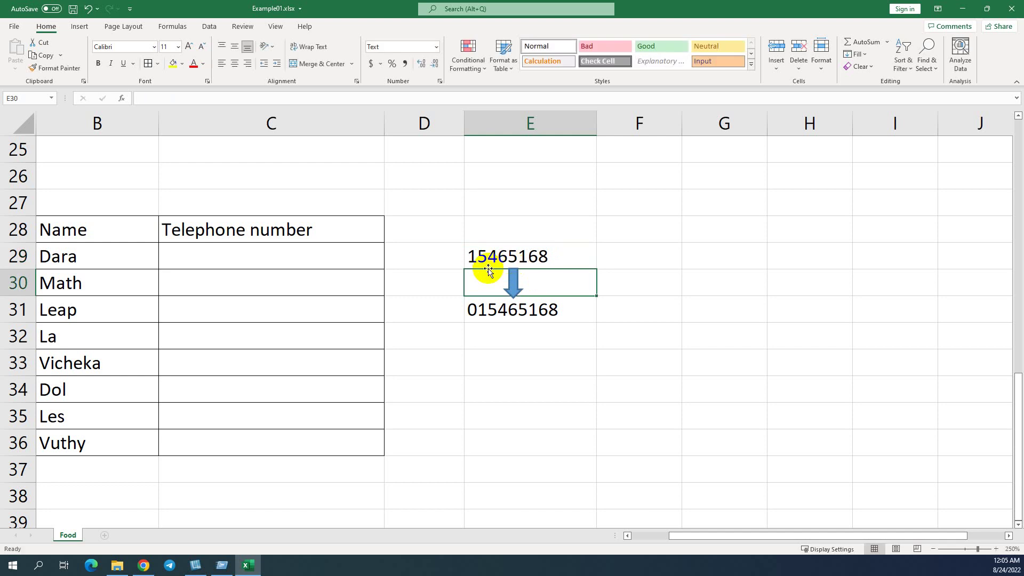
left_click(507, 309)
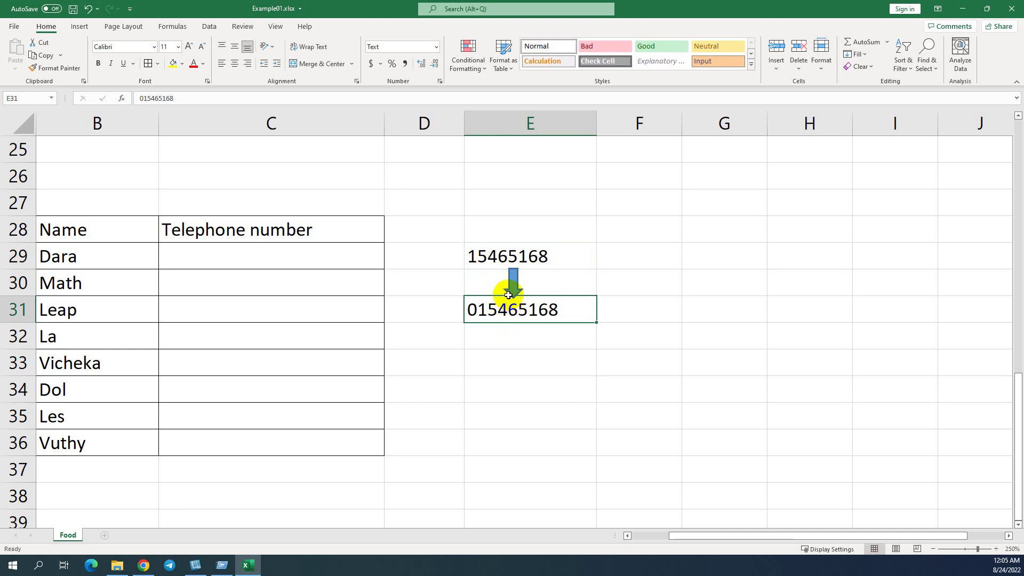
left_click(491, 259)
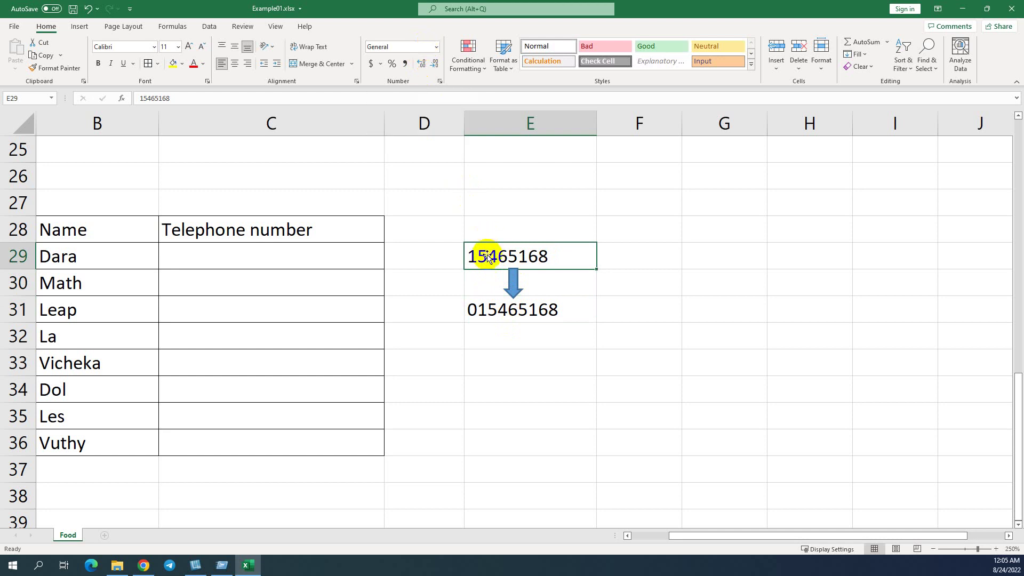
left_click(478, 308)
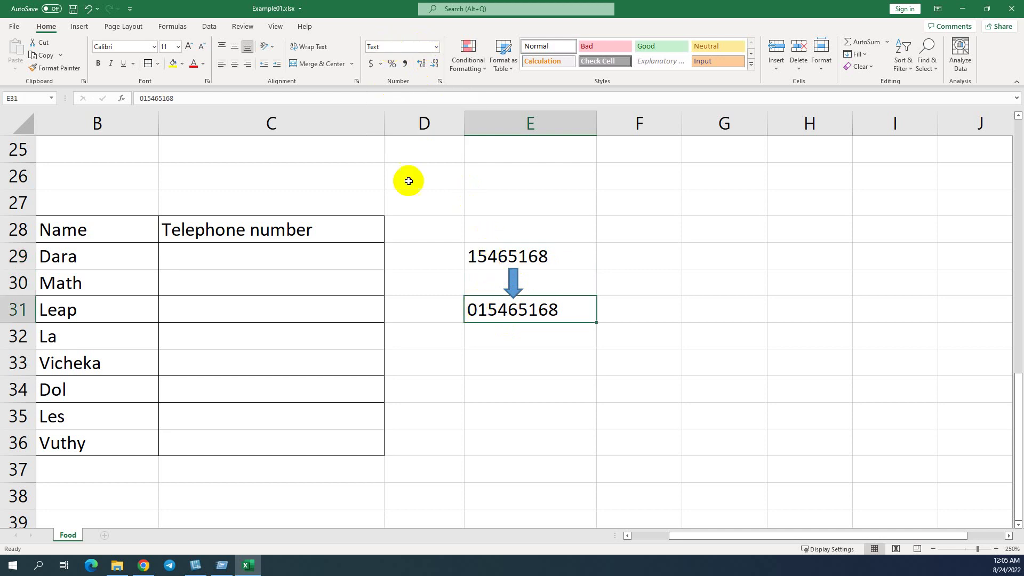
left_click(503, 255)
left_click(503, 309)
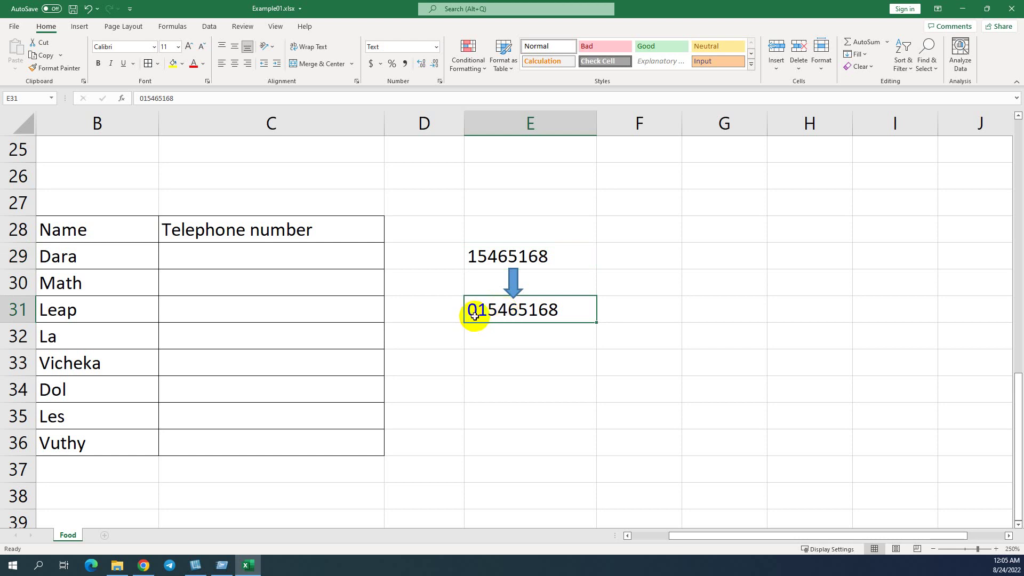
left_click(504, 257)
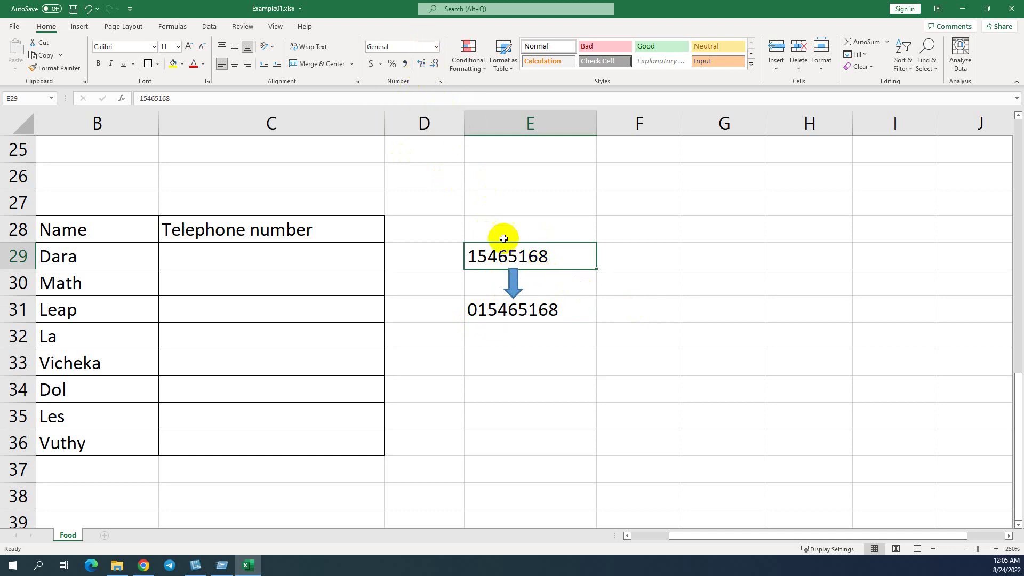
left_click(520, 308)
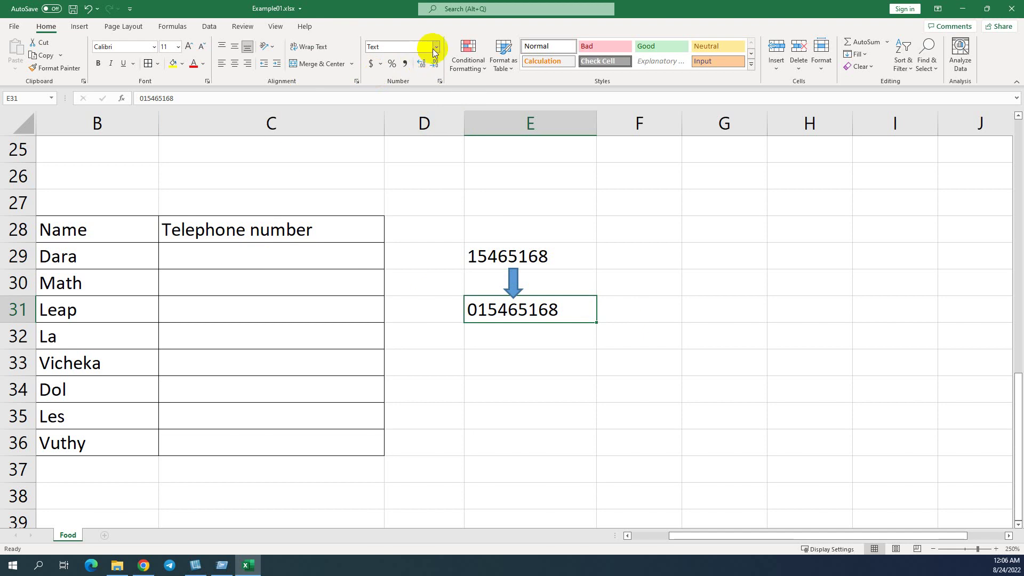
Step: Enter 12345 in Dara's telephone cell C29
left_click(212, 257)
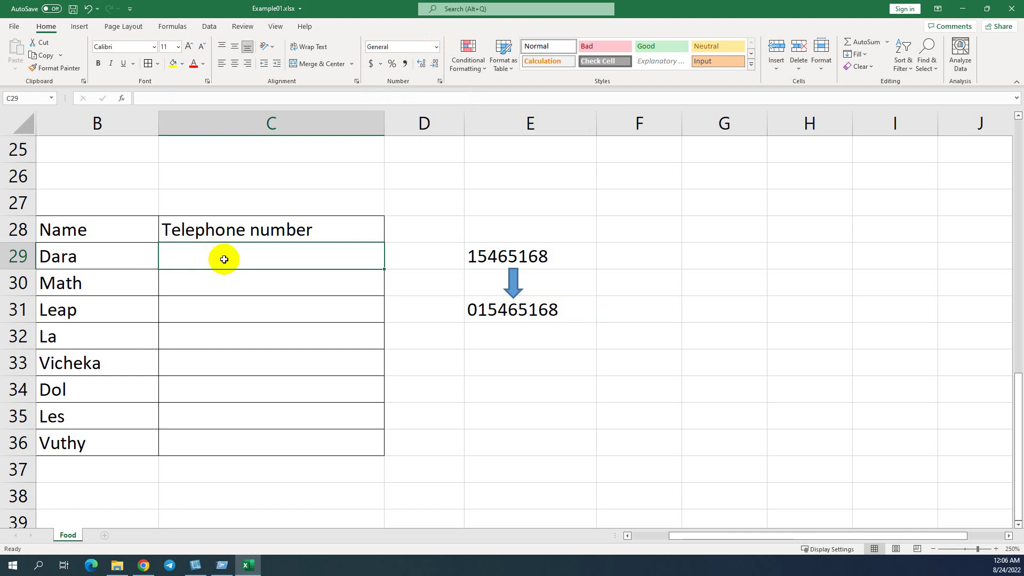
type("01")
key("BackSpace")
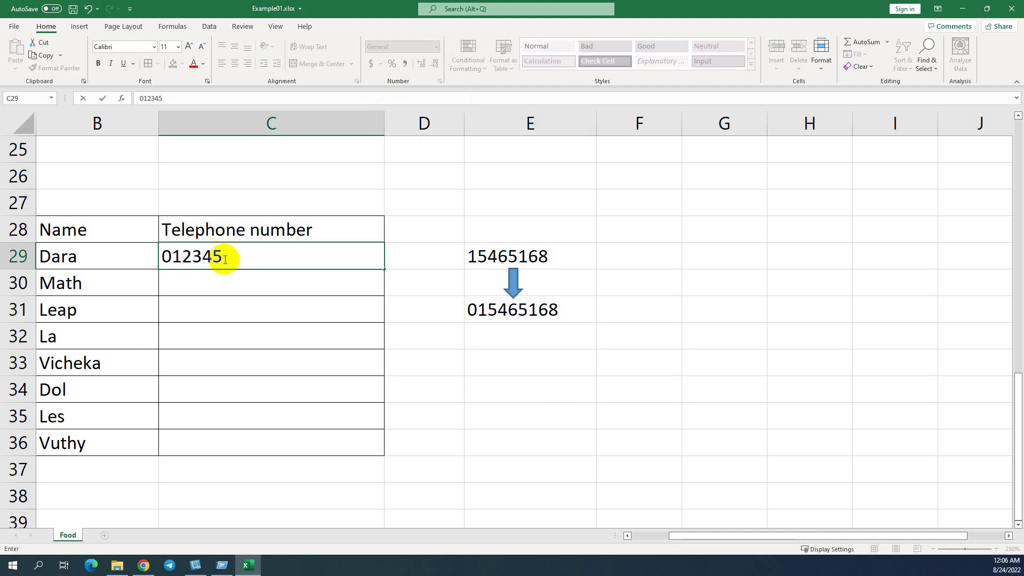
key("Return")
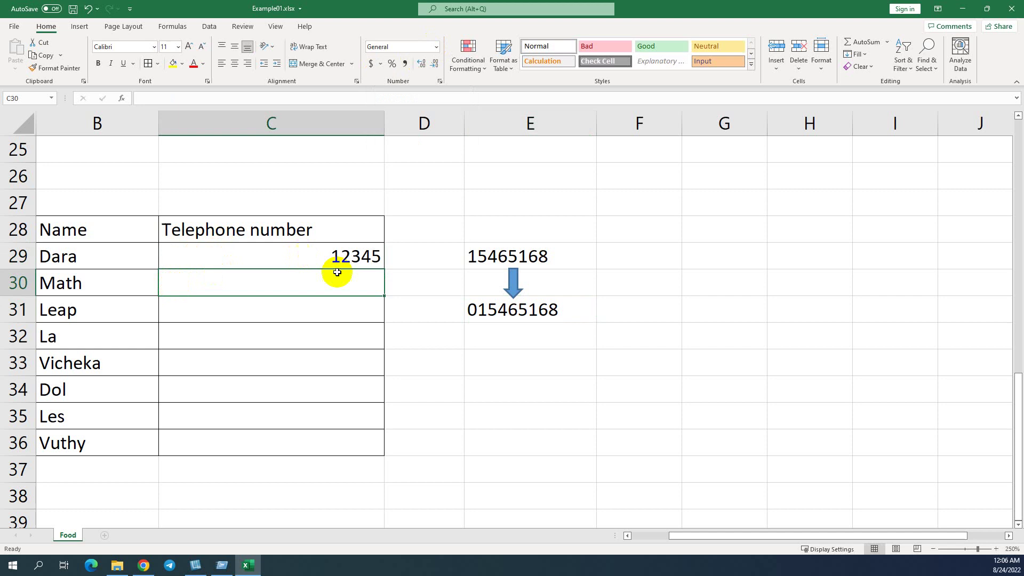
Step: Format C29 as Text and add a leading zero so it reads 012345
left_click(318, 260)
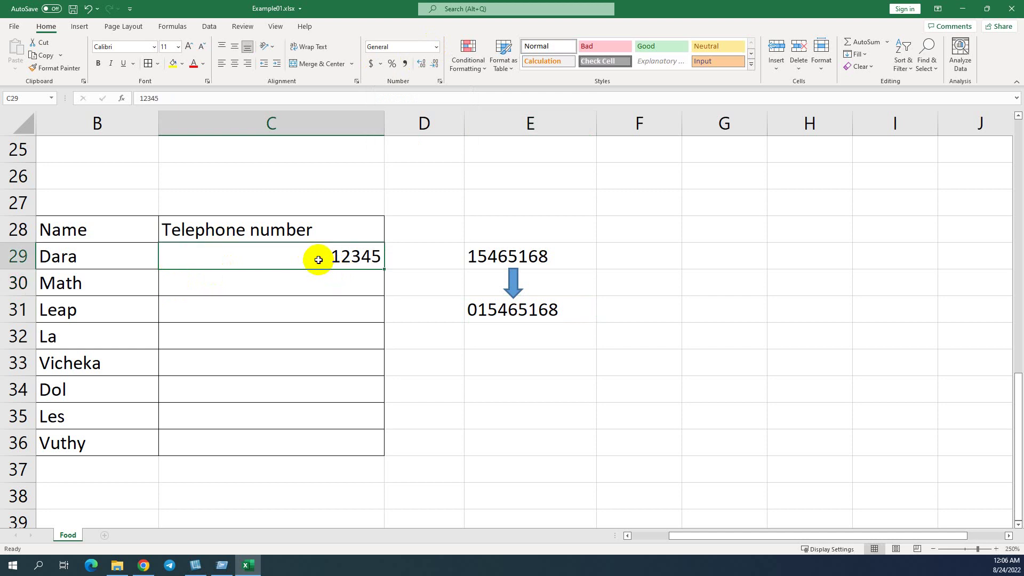
left_click(438, 47)
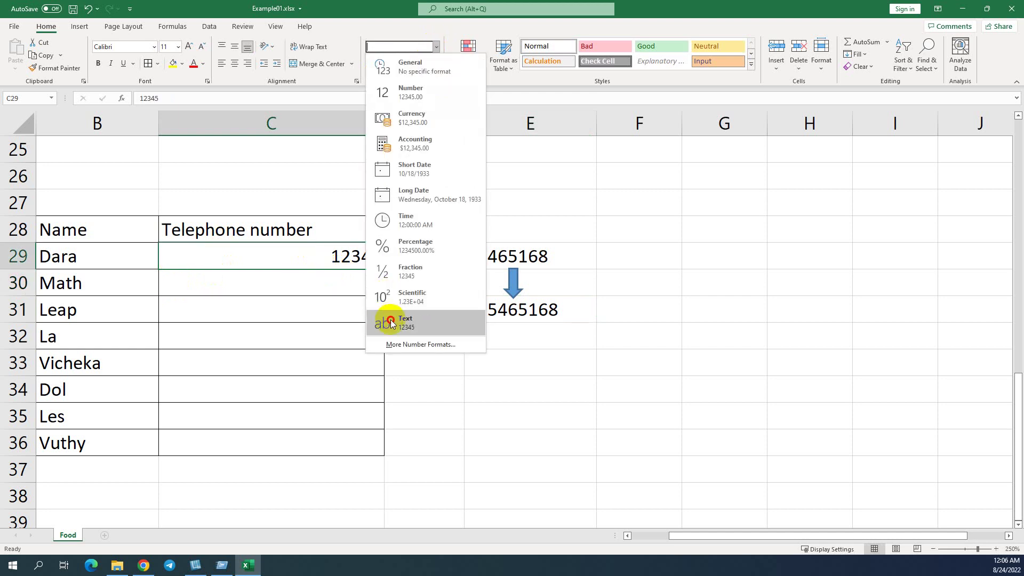
left_click(392, 324)
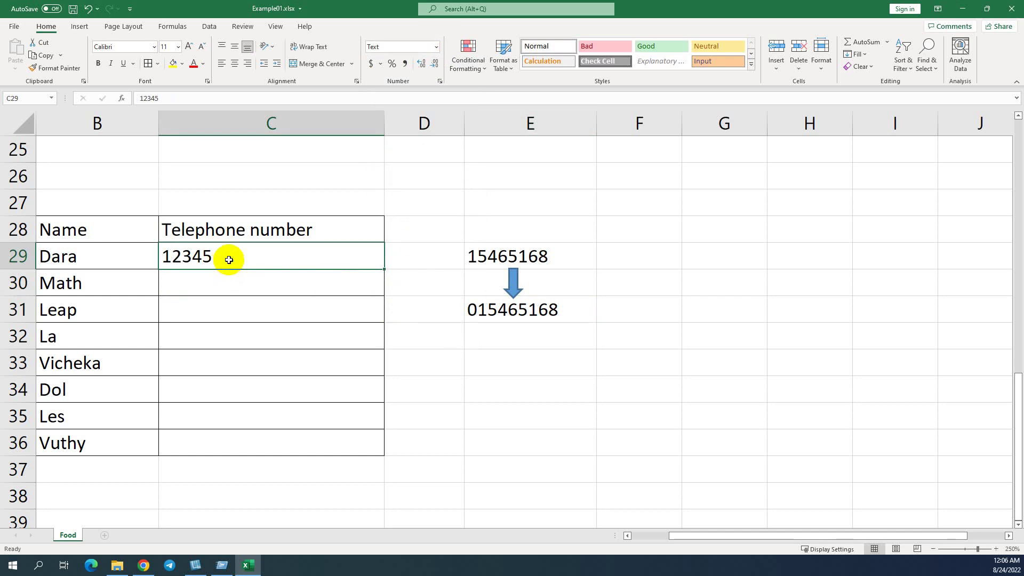
double_click(164, 256)
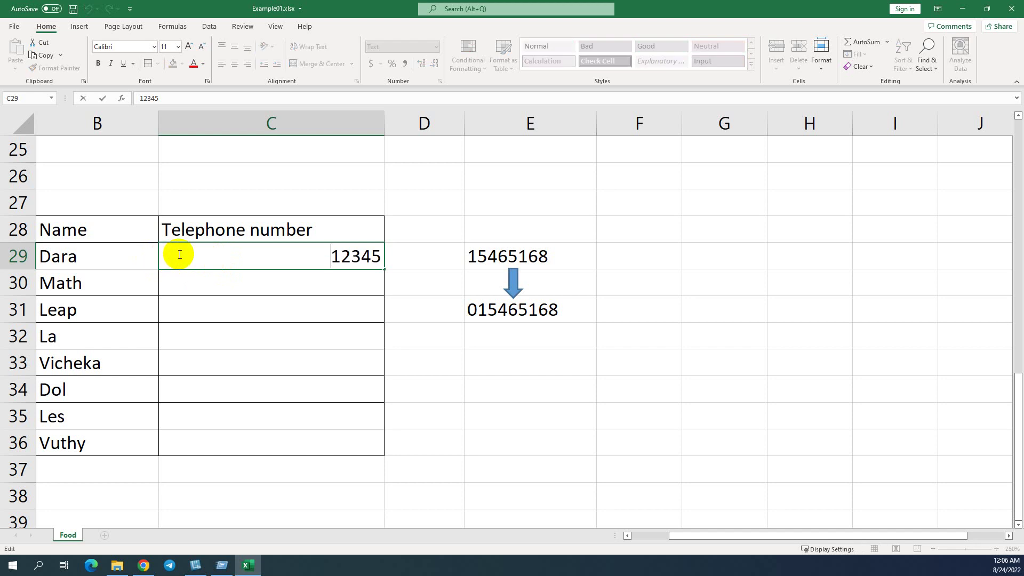
type("0")
key("Return")
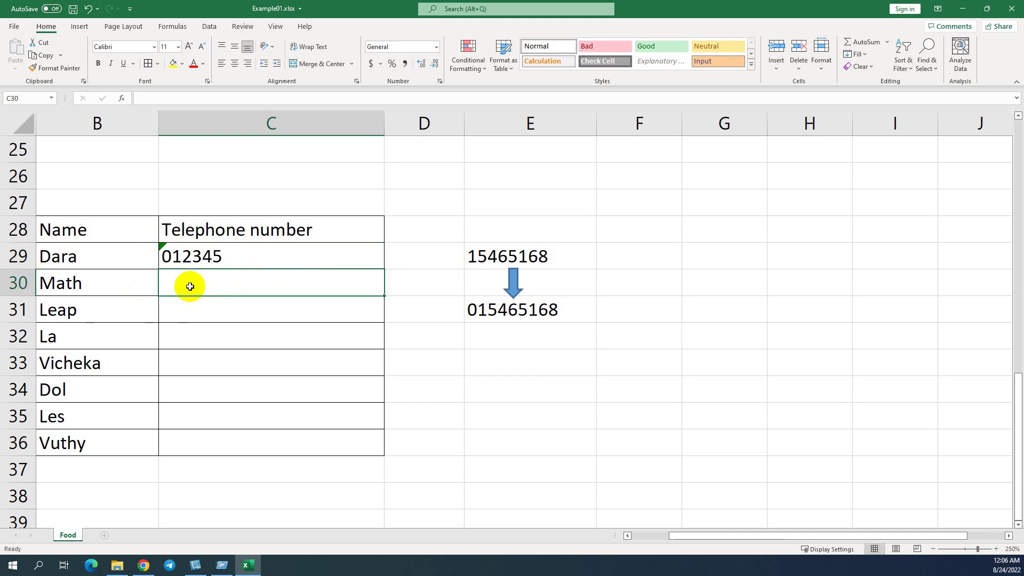
Step: Format the telephone cells C30 to C35 as Text
left_click_drag(201, 287, 190, 444)
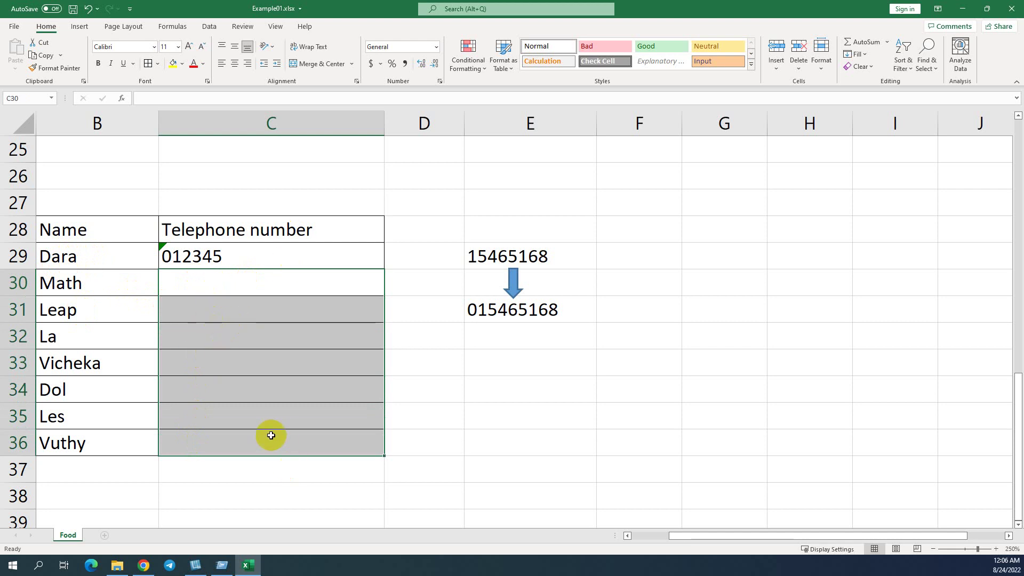
left_click(436, 47)
left_click(391, 327)
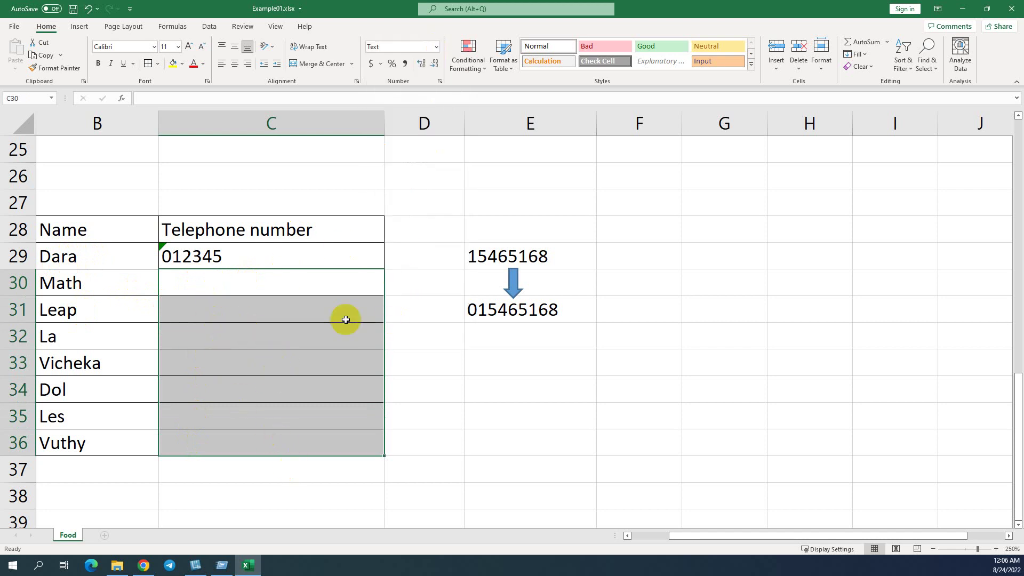
left_click(216, 288)
double_click(217, 286)
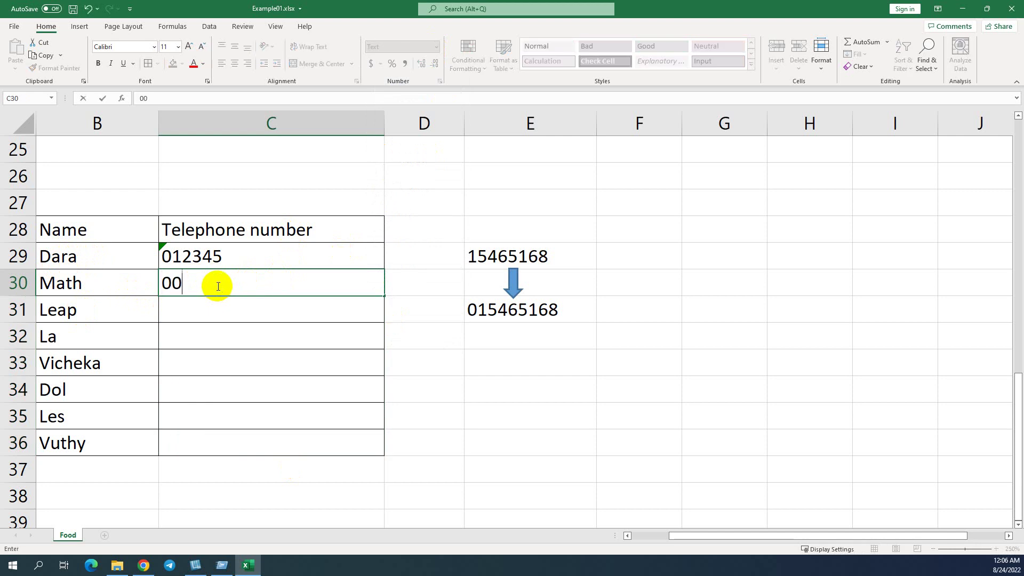
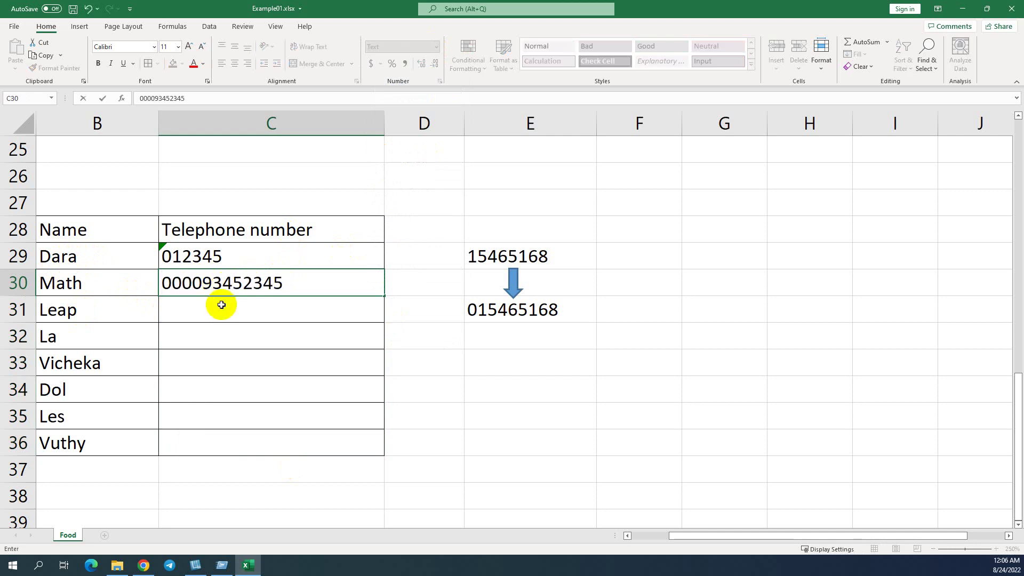
key("Return")
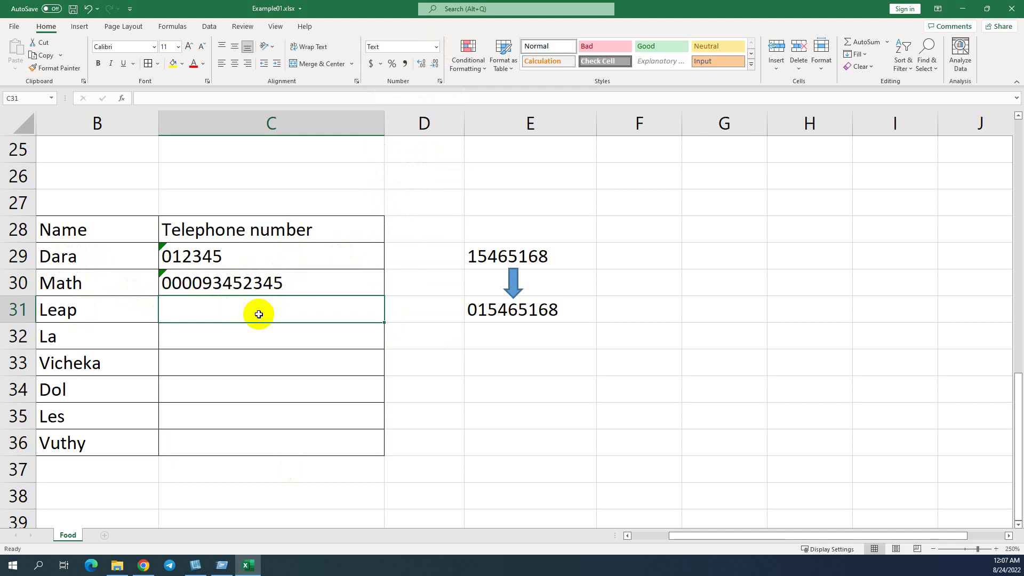
key("BackSpace")
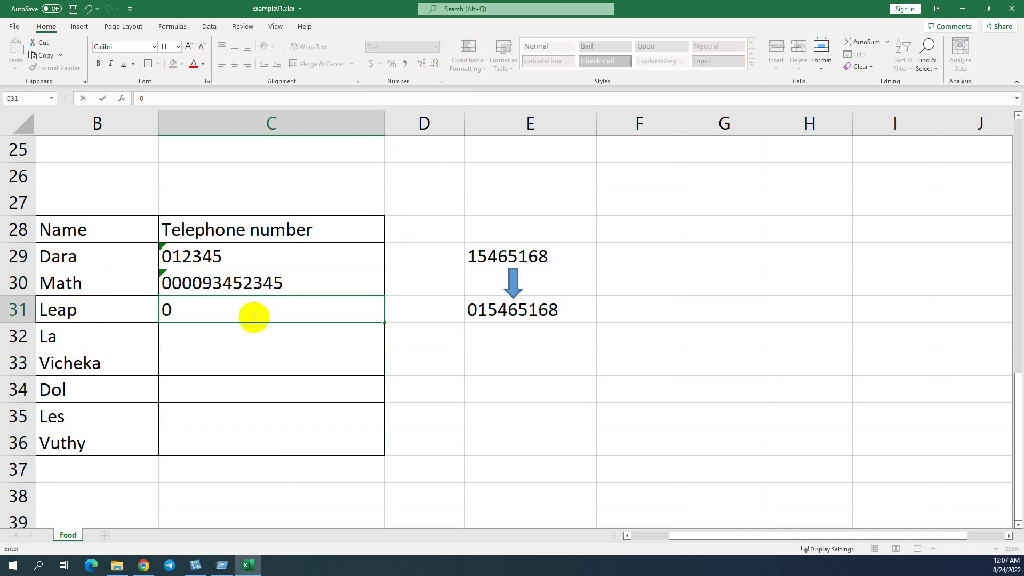
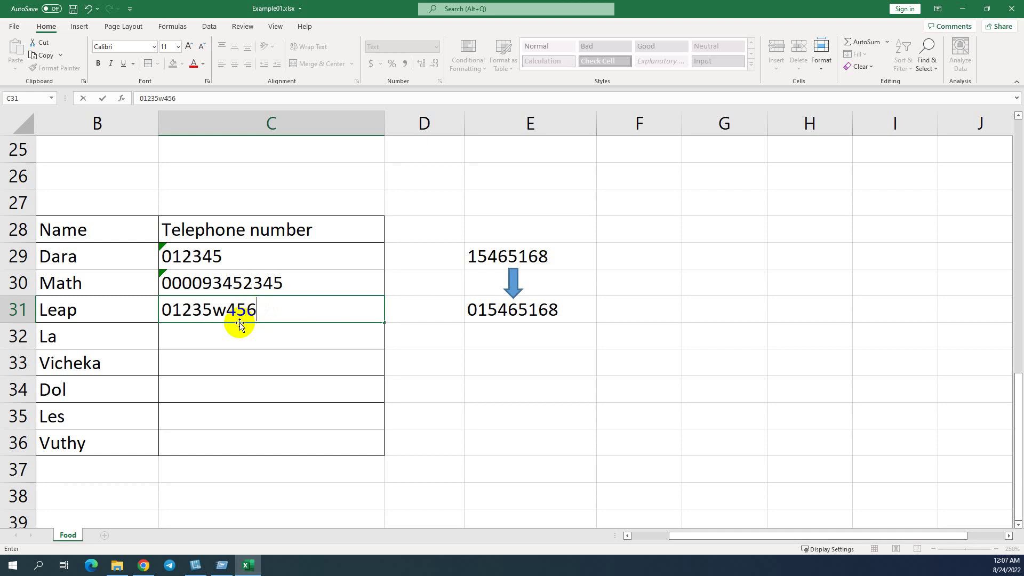
key("BackSpace")
key("BackSpace")
key("BackSpace")
key("BackSpace")
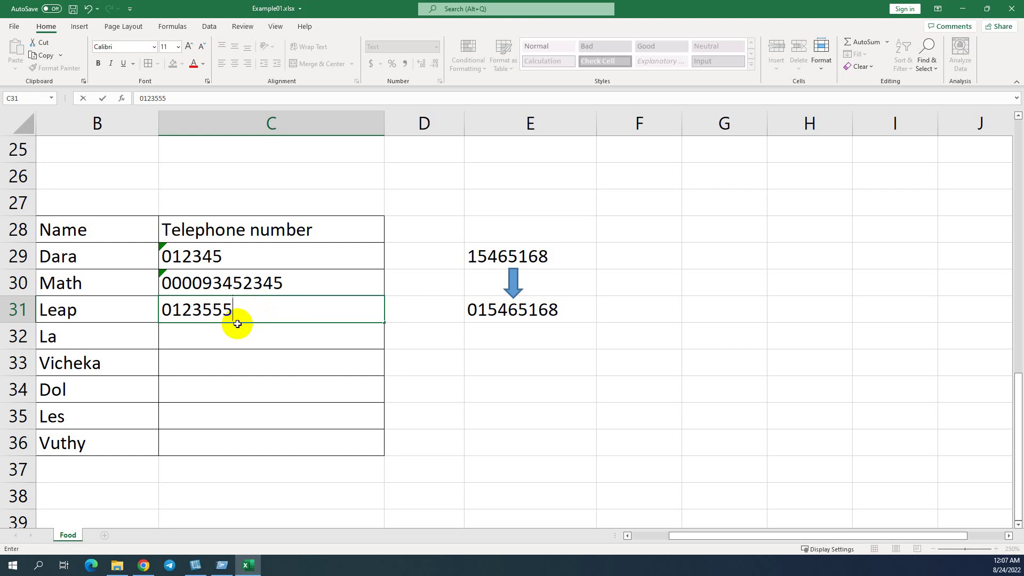
key("Return")
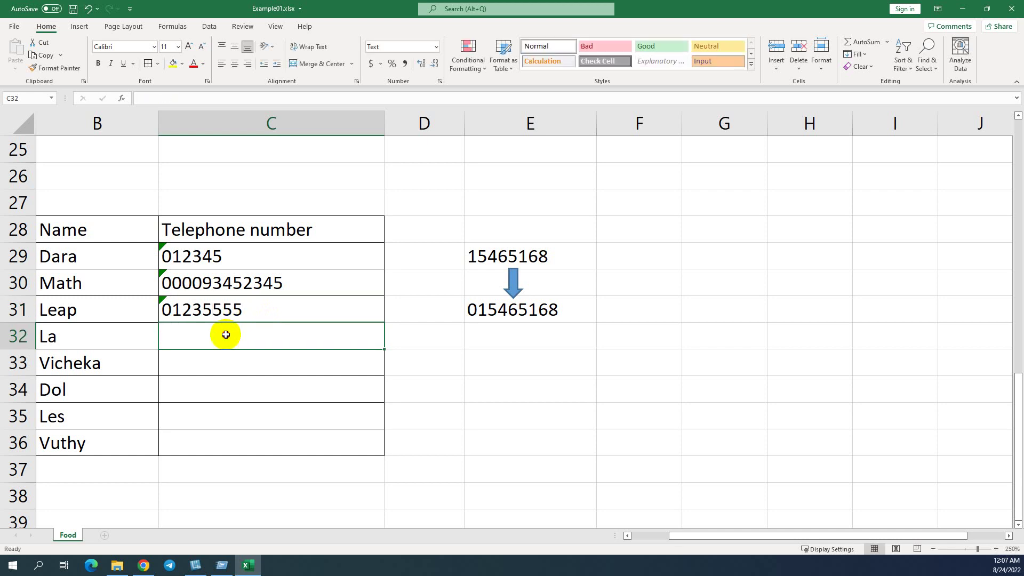
Step: Enter 00 for La and 03467 for Vicheka
type("00")
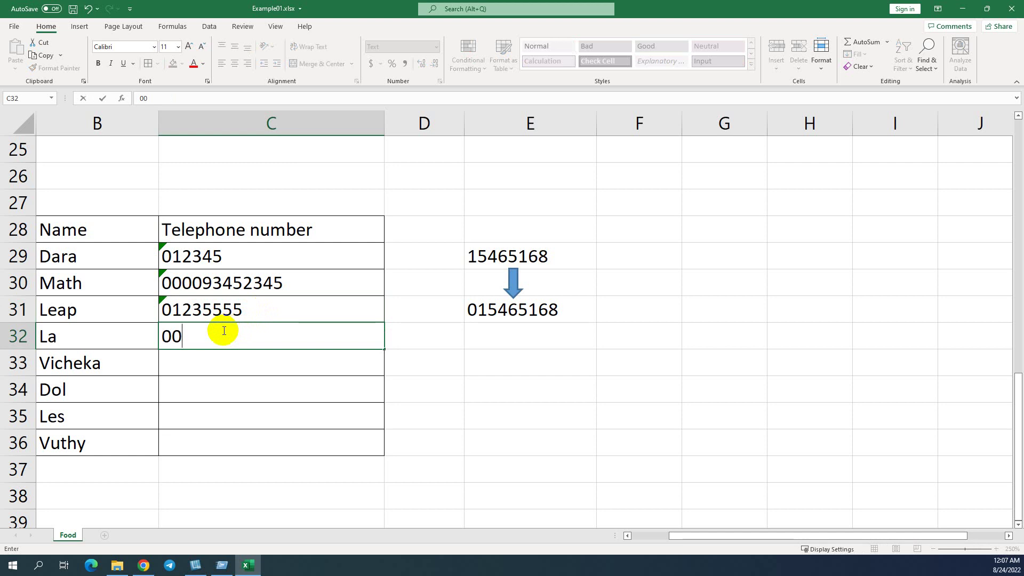
key("Return")
type("0")
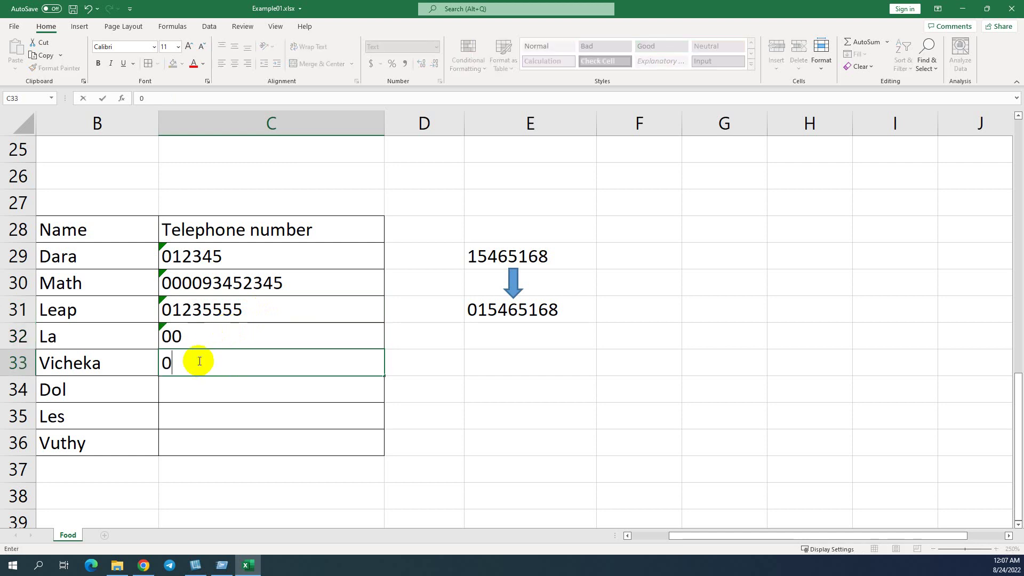
type("3467")
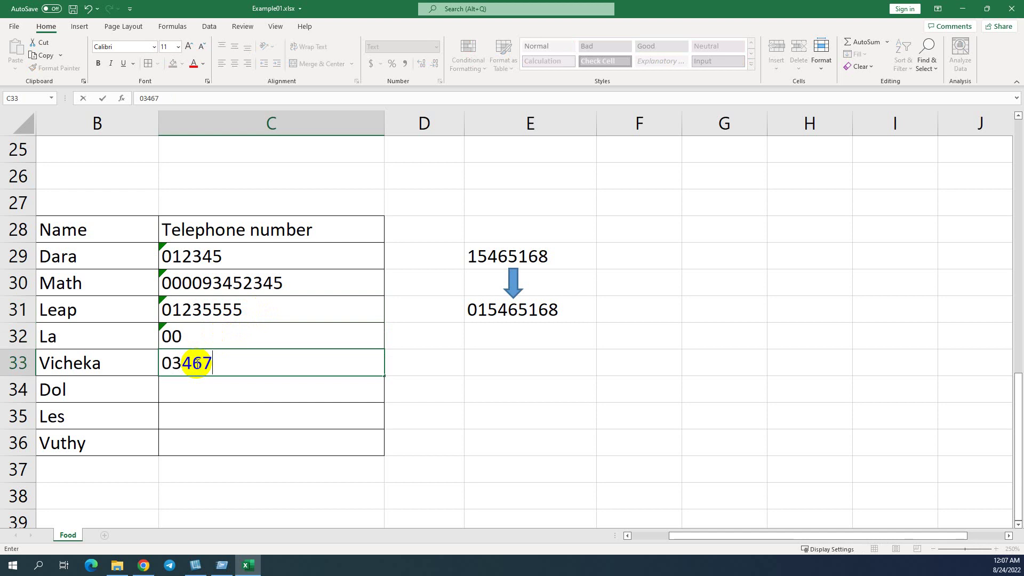
key("Return")
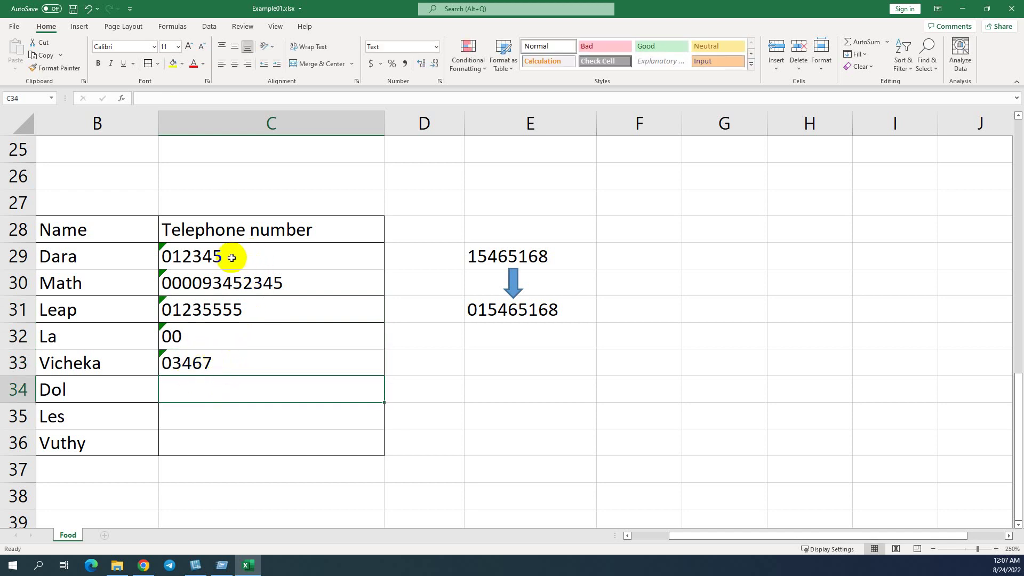
left_click(161, 246)
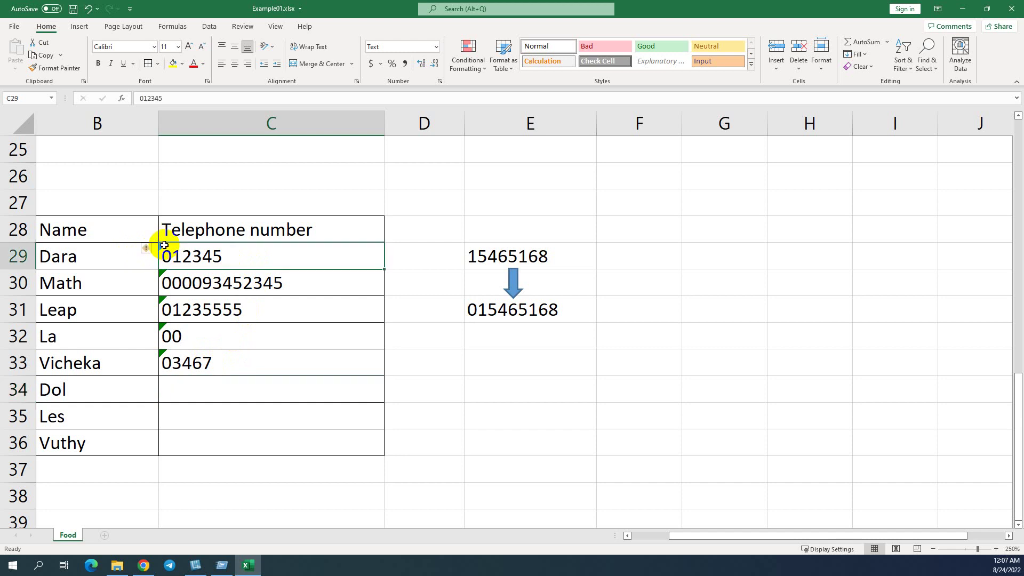
mouse_move(152, 253)
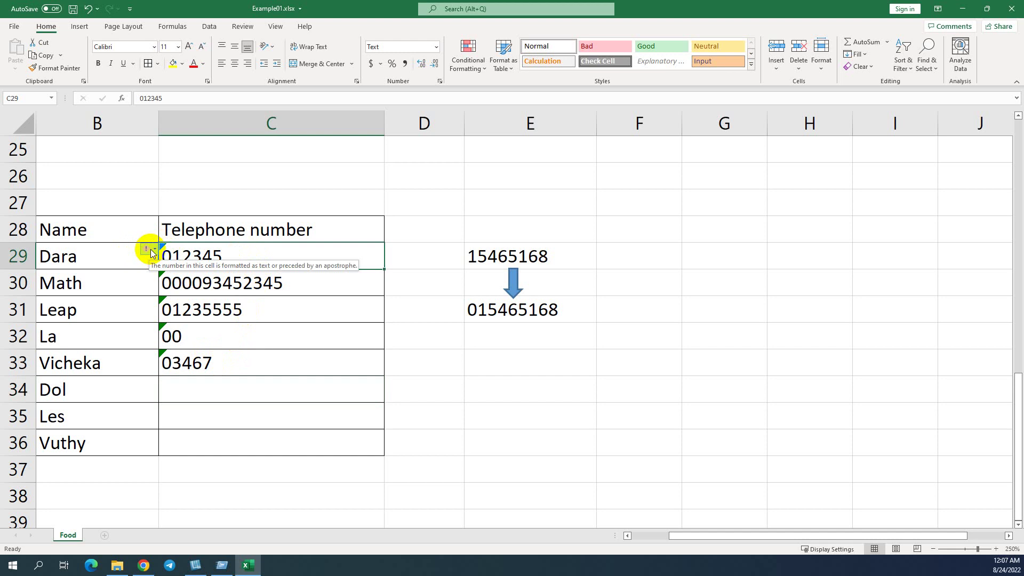
left_click(437, 48)
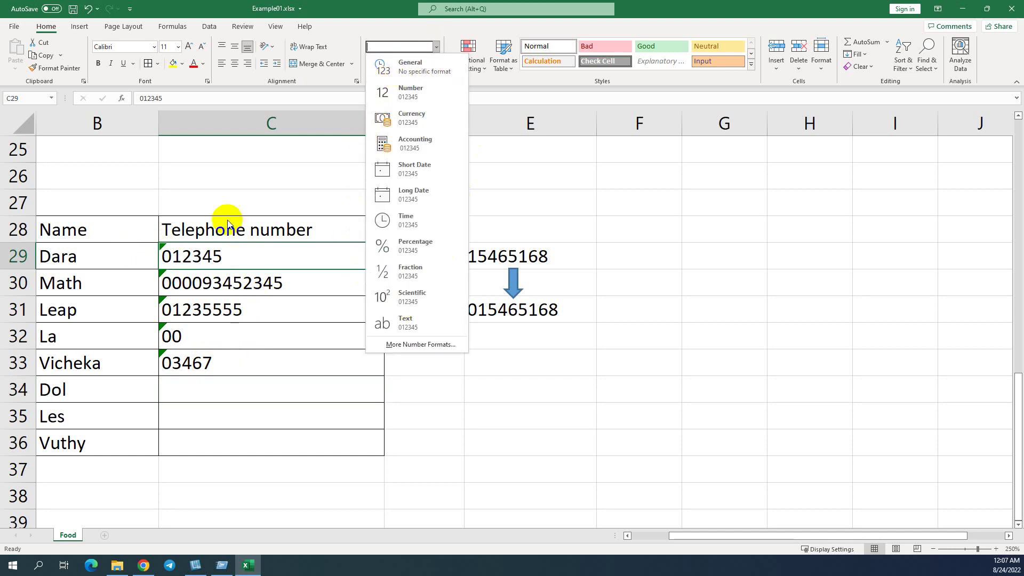
left_click(227, 248)
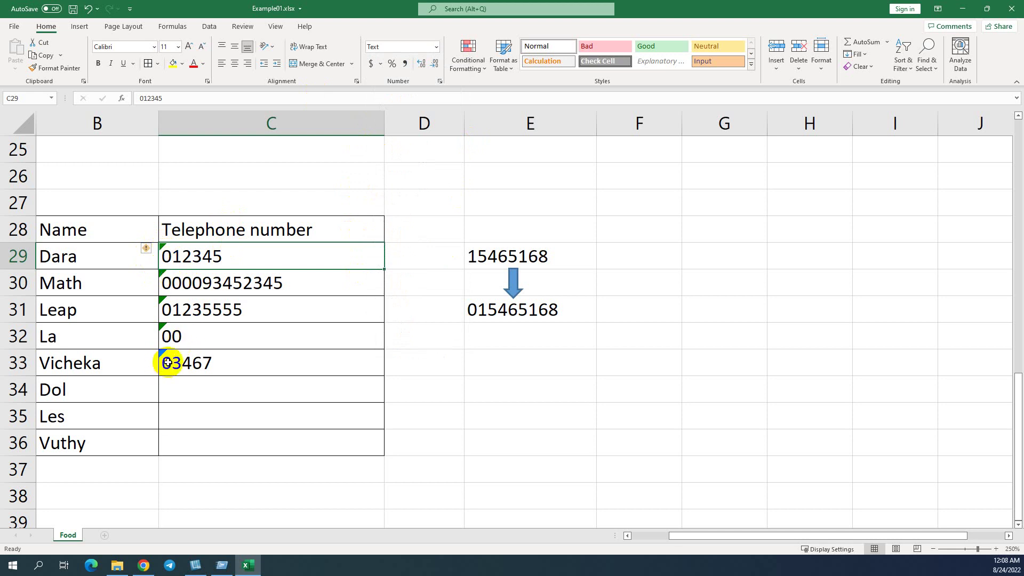
Step: Select the telephone numbers C29:C33 for Dara through Vicheka and choose Ignore Error
left_click_drag(238, 266, 229, 336)
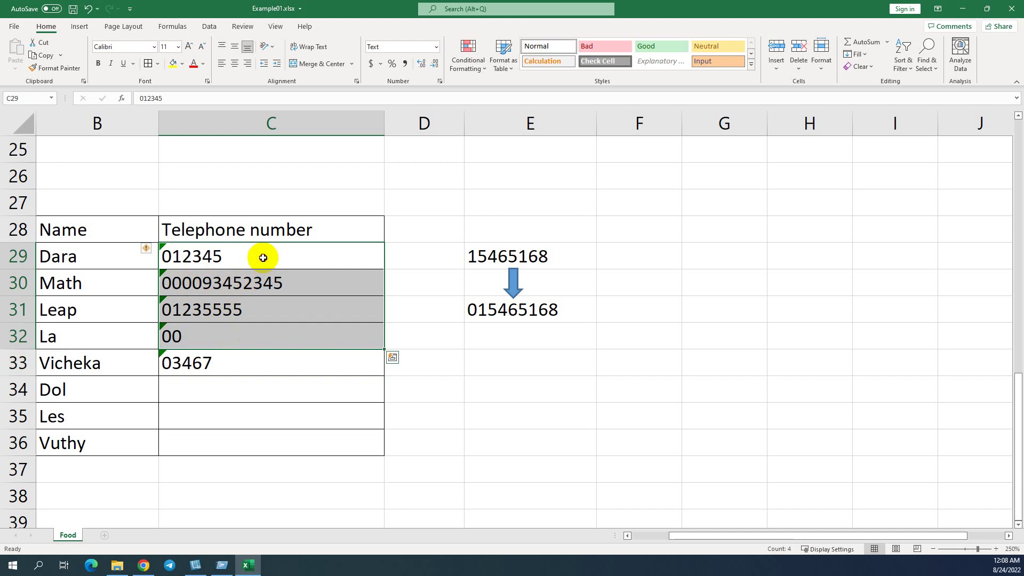
left_click_drag(263, 256, 246, 361)
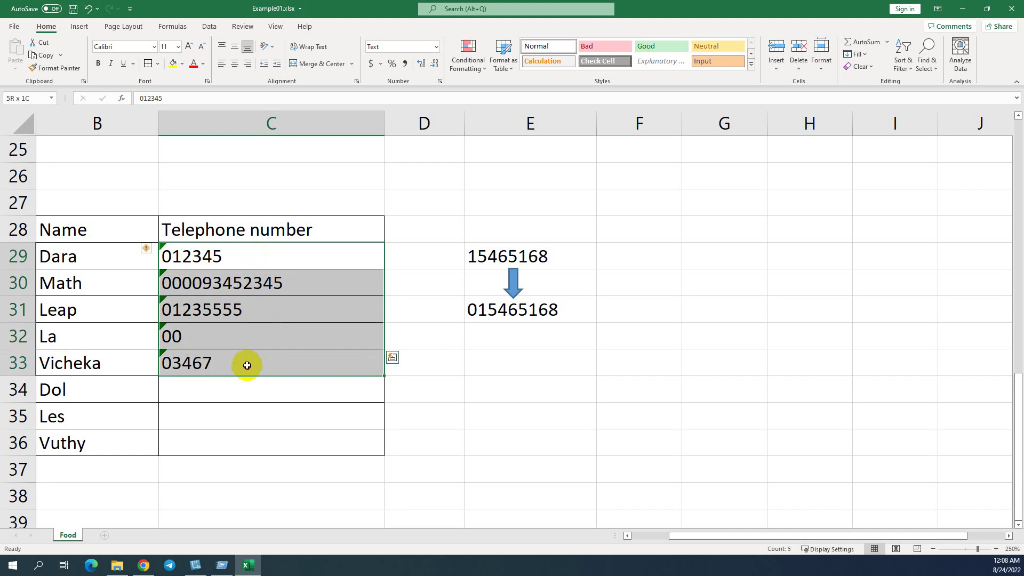
left_click(153, 249)
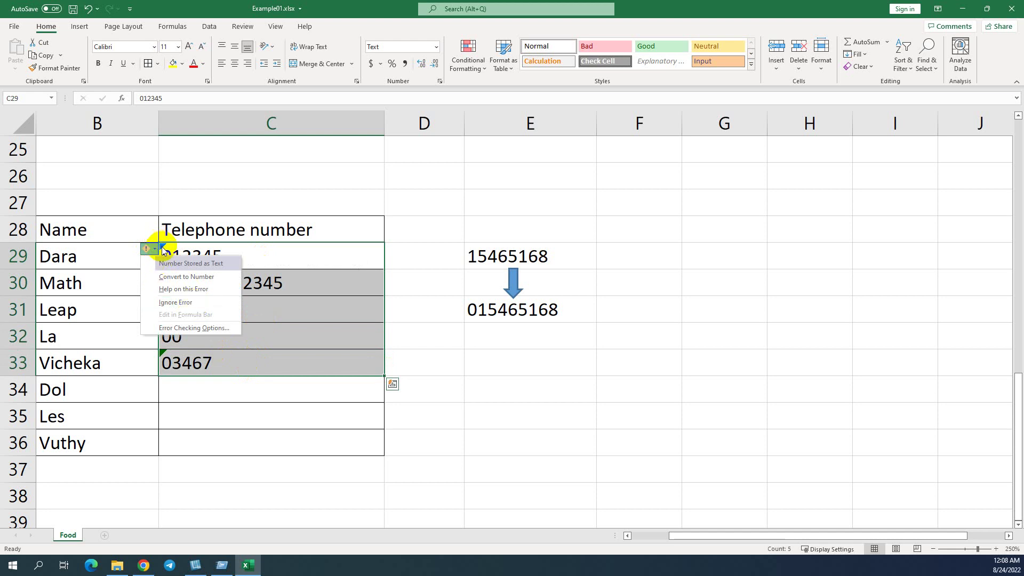
left_click(184, 303)
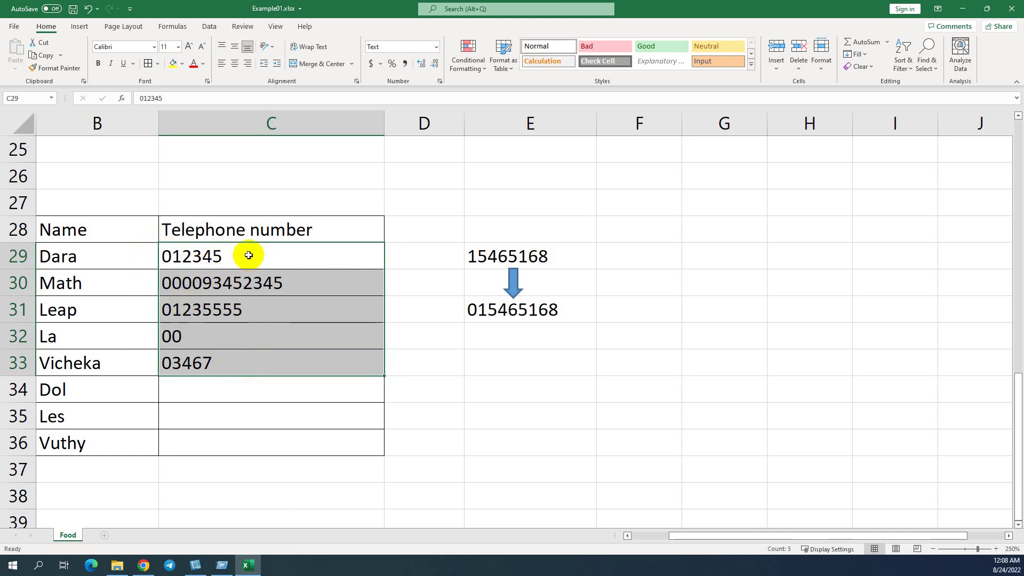
left_click(227, 256)
left_click(236, 363)
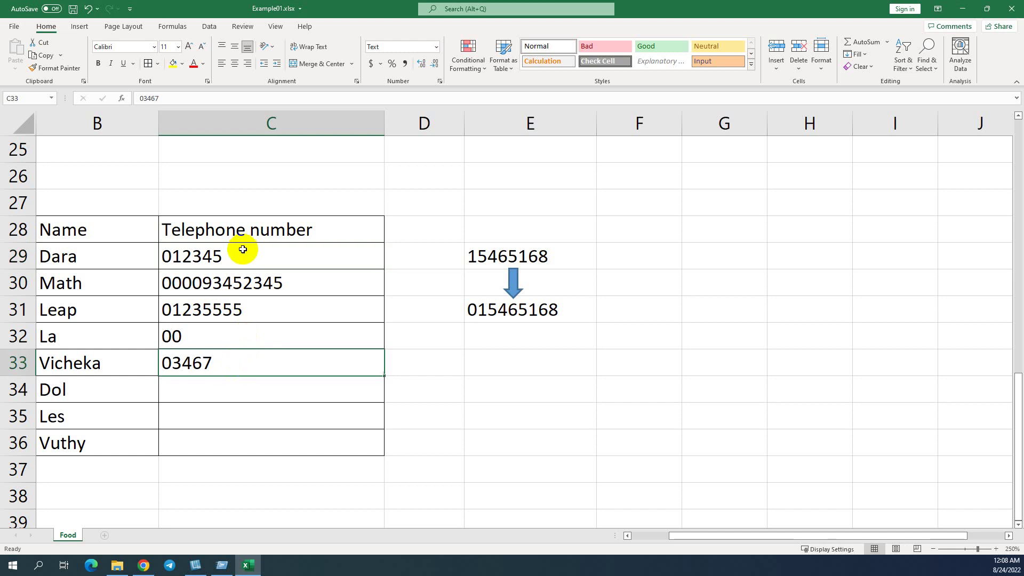
left_click_drag(235, 251, 264, 353)
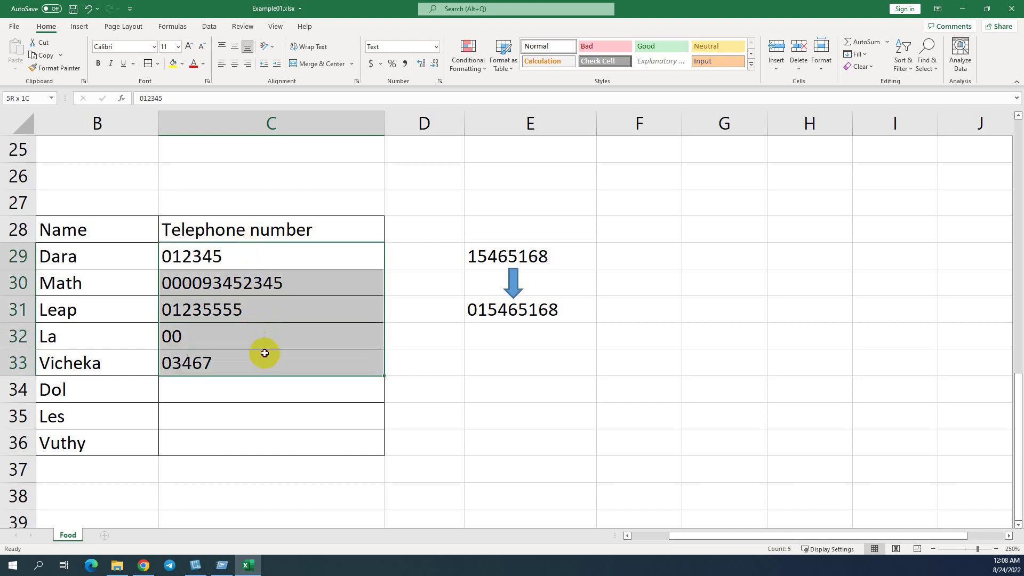
left_click(246, 384)
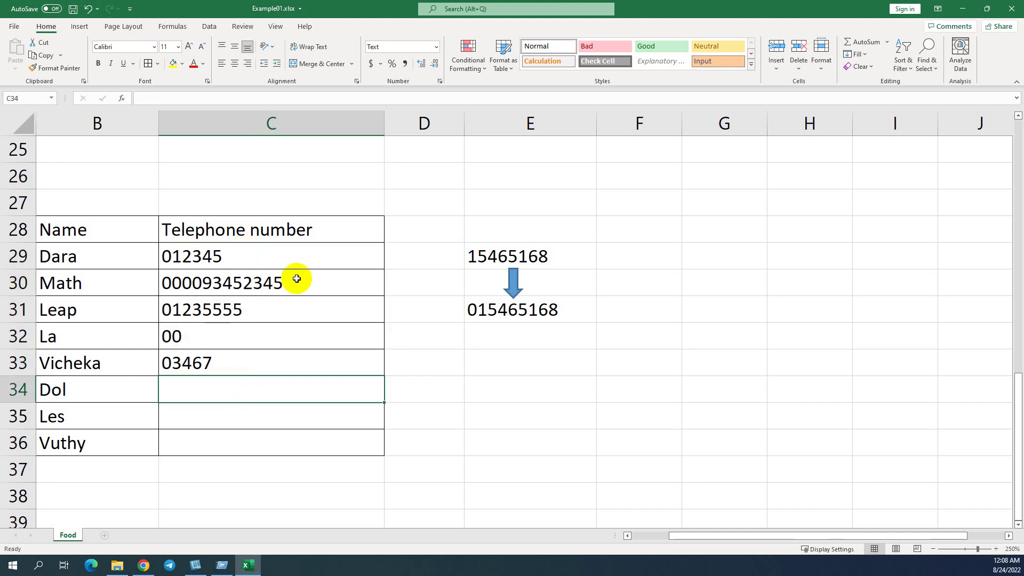